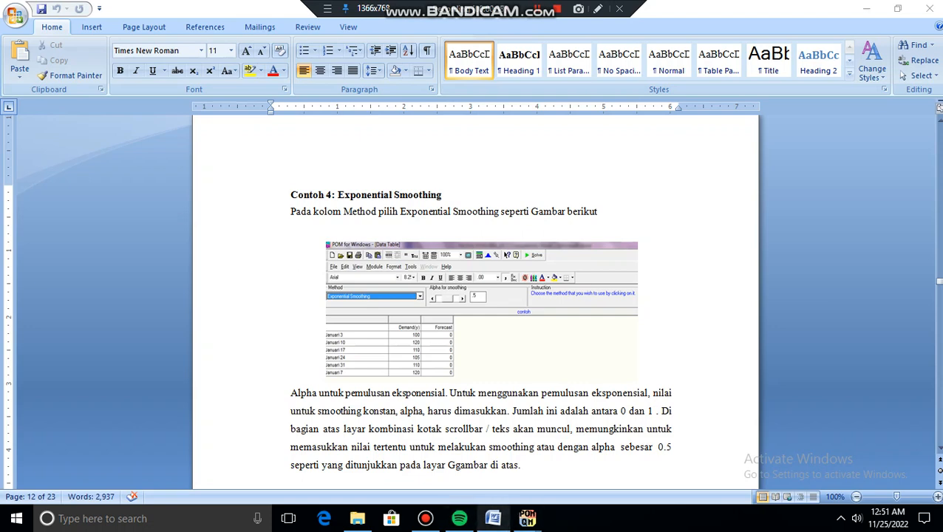
# Bring the contoh 1 weekly sales window forward and show the list of forecasting methods
pyautogui.moveTo(526, 518)
pyautogui.click(369, 458)
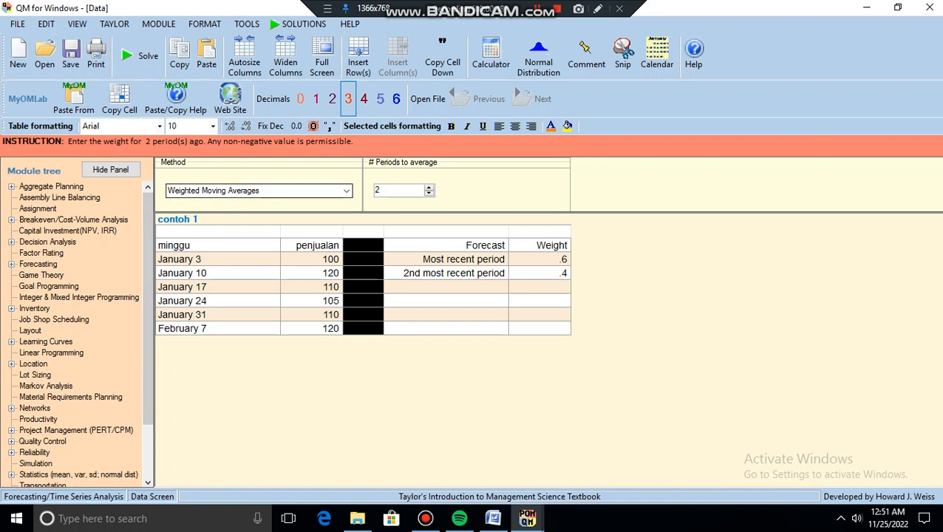
pyautogui.click(346, 191)
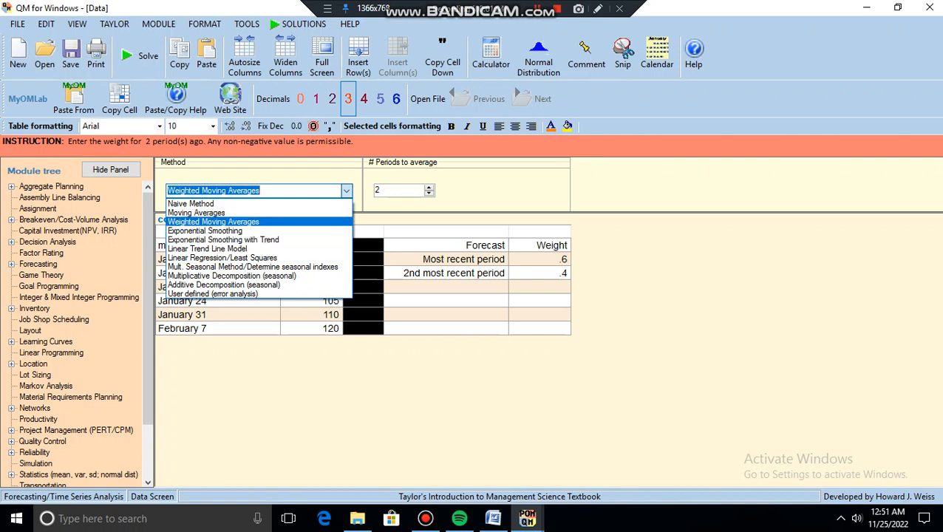
# Select Exponential Smoothing for contoh 1, keeping alpha at 0.50
pyautogui.click(205, 230)
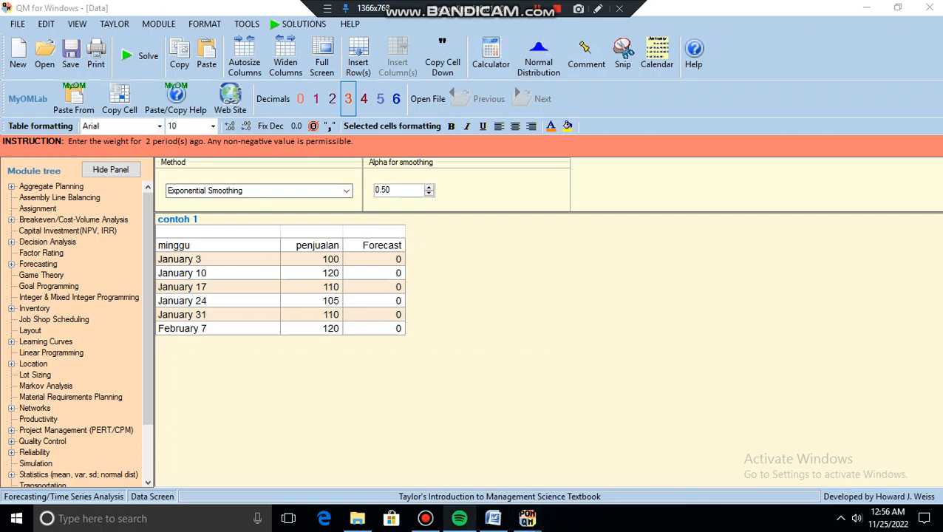
pyautogui.click(493, 518)
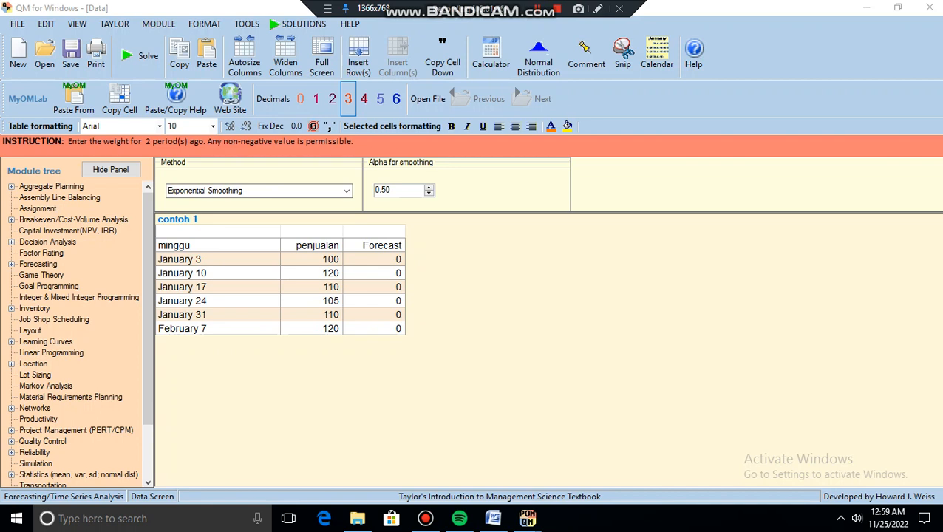
pyautogui.click(138, 55)
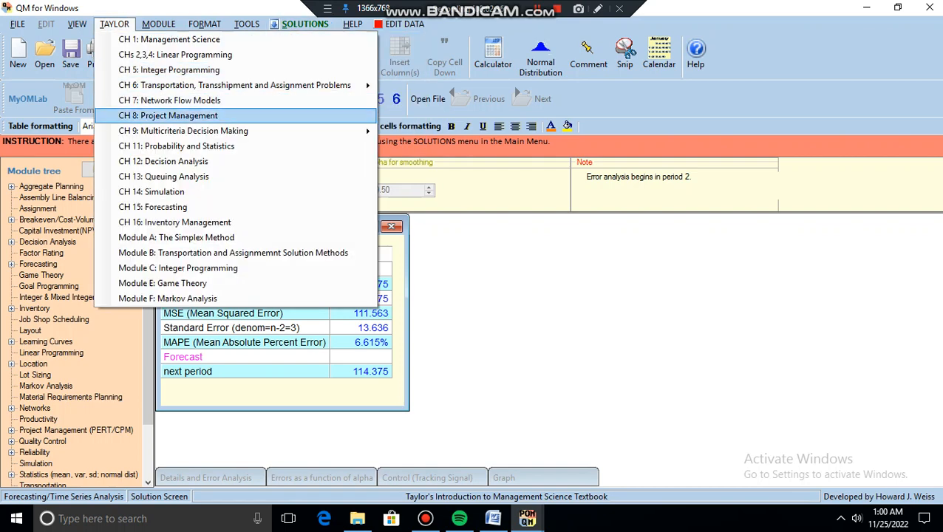
pyautogui.press('Escape')
pyautogui.click(132, 65)
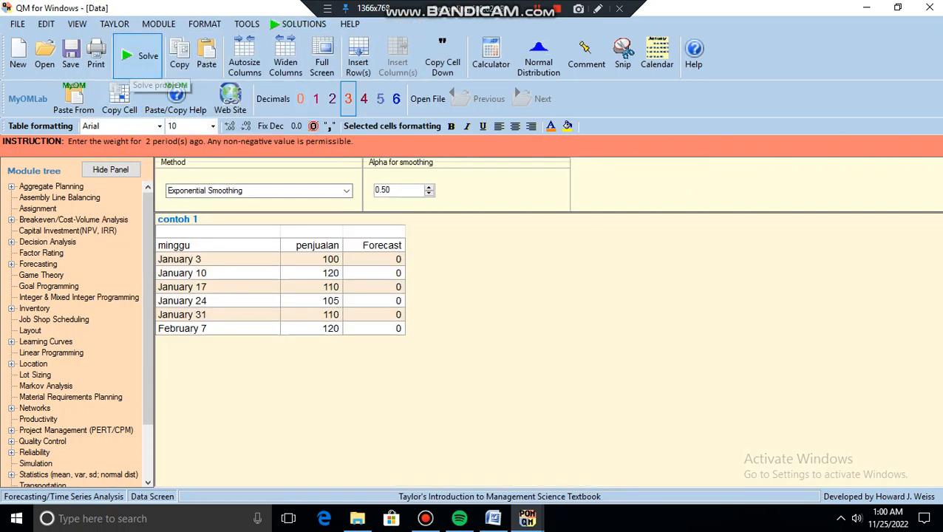
# Solve the alpha 0.5 exponential smoothing forecast and show the sales-versus-forecast graph
pyautogui.click(133, 65)
pyautogui.click(308, 155)
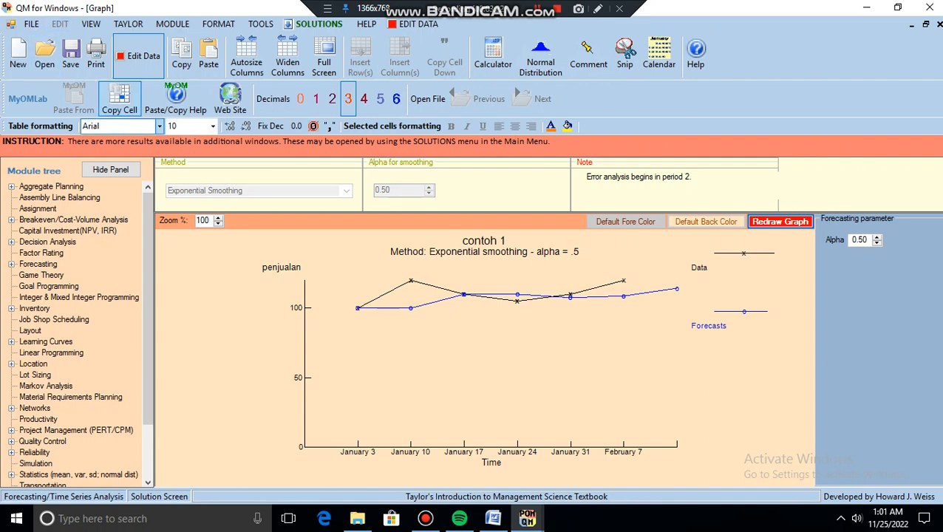
# Leave the graph and return to the contoh 1 data entry screen
pyautogui.click(138, 56)
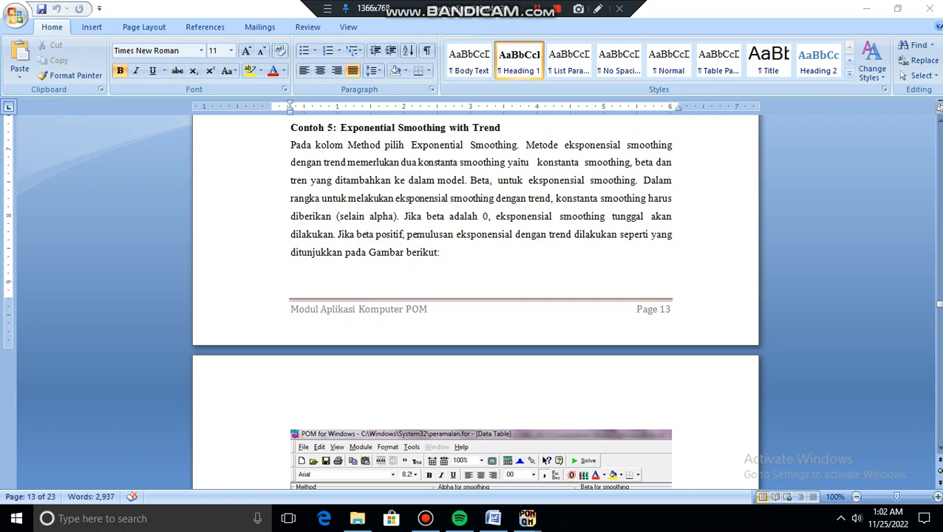
# Review the Word guide's Contoh 5 smoothing-with-trend screenshots, then return to QM for Windows
pyautogui.click(291, 128)
pyautogui.click(291, 144)
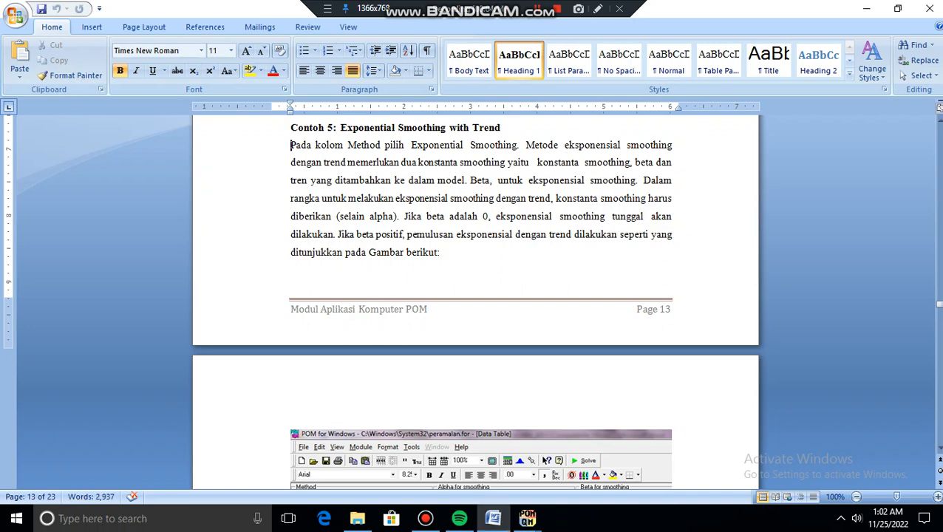
pyautogui.press('Down')
pyautogui.press('Down')
pyautogui.press('Down')
pyautogui.press('Down')
pyautogui.press('Down')
pyautogui.press('Down')
pyautogui.press('Down')
pyautogui.press('Down')
pyautogui.press('Down')
pyautogui.press('Down')
pyautogui.press('Down')
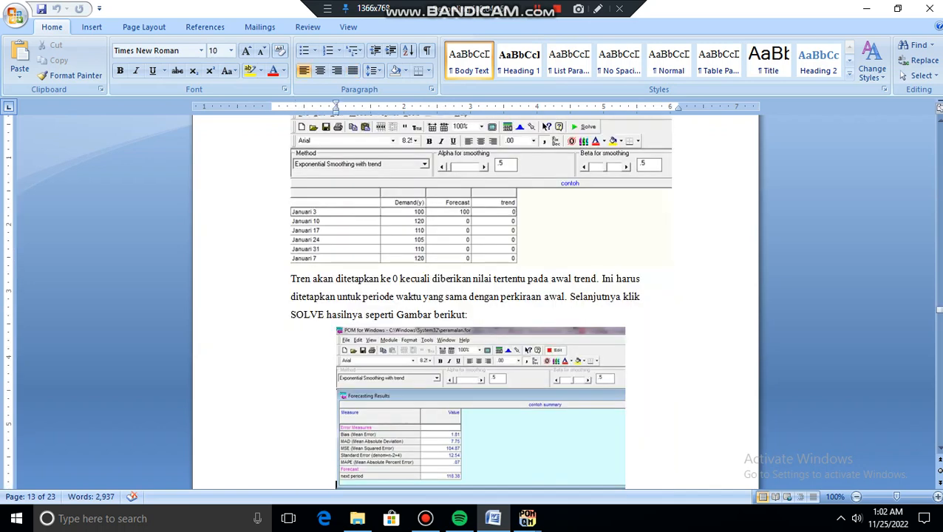
pyautogui.press('Up')
pyautogui.press('Up')
pyautogui.press('Up')
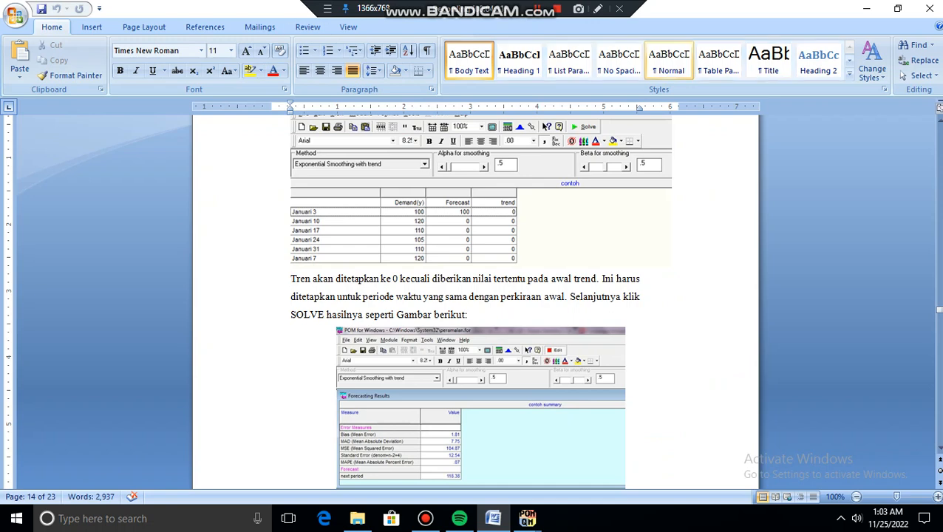
pyautogui.hotkey('alt', 'Tab')
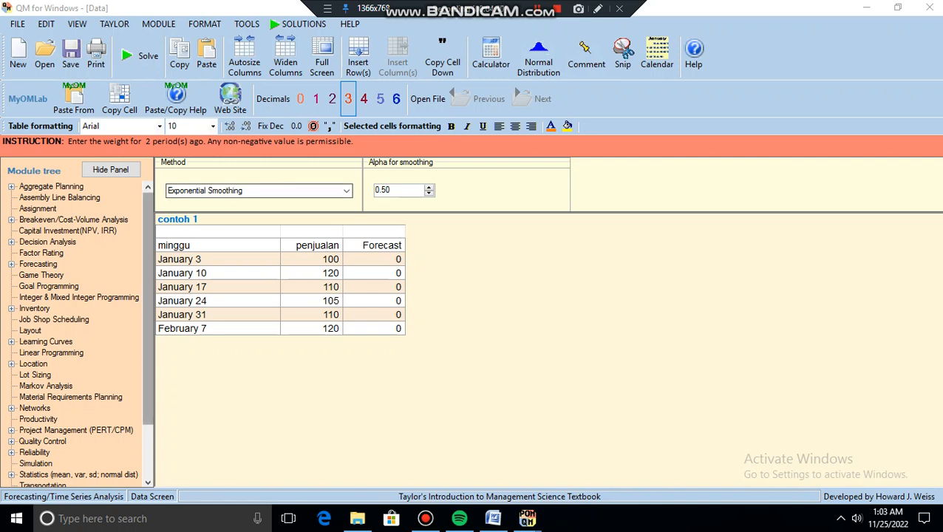
# Solve contoh 1 with Exponential Smoothing with Trend, alpha and beta both 0.50
pyautogui.click(346, 191)
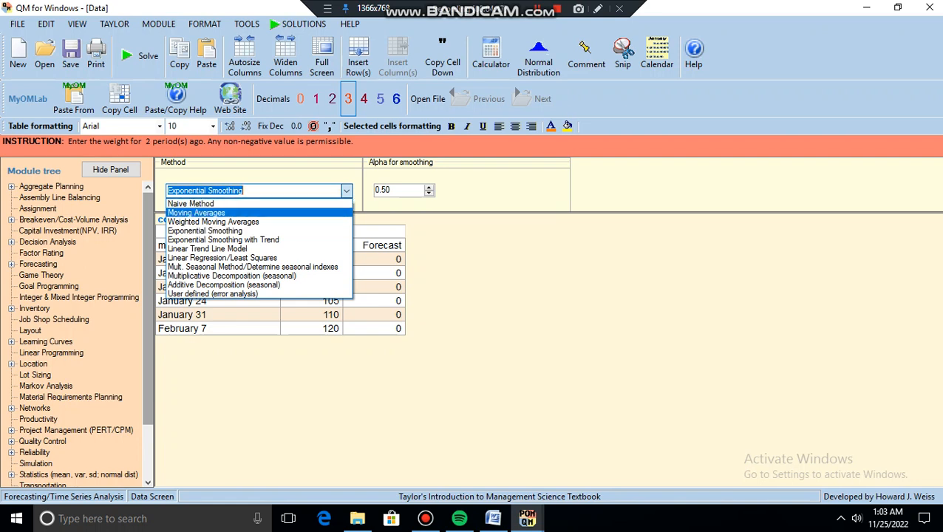
pyautogui.click(204, 231)
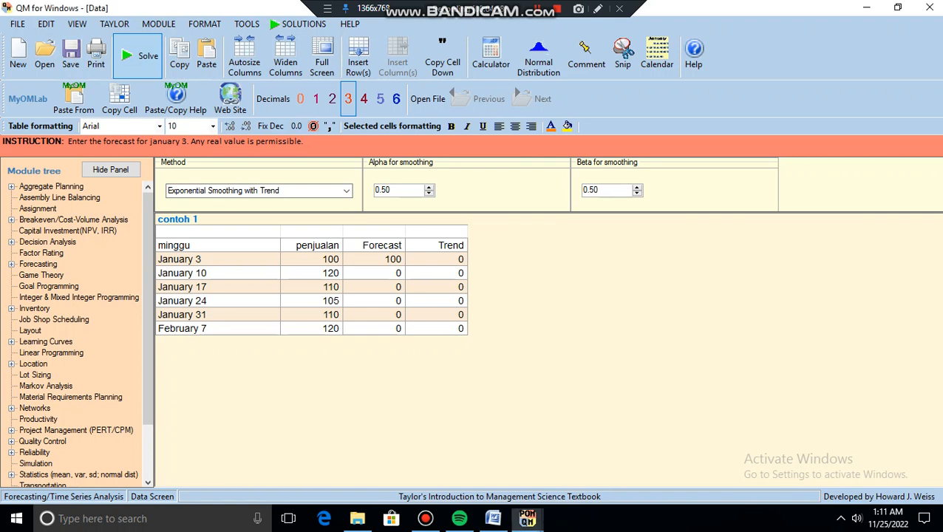
pyautogui.click(137, 56)
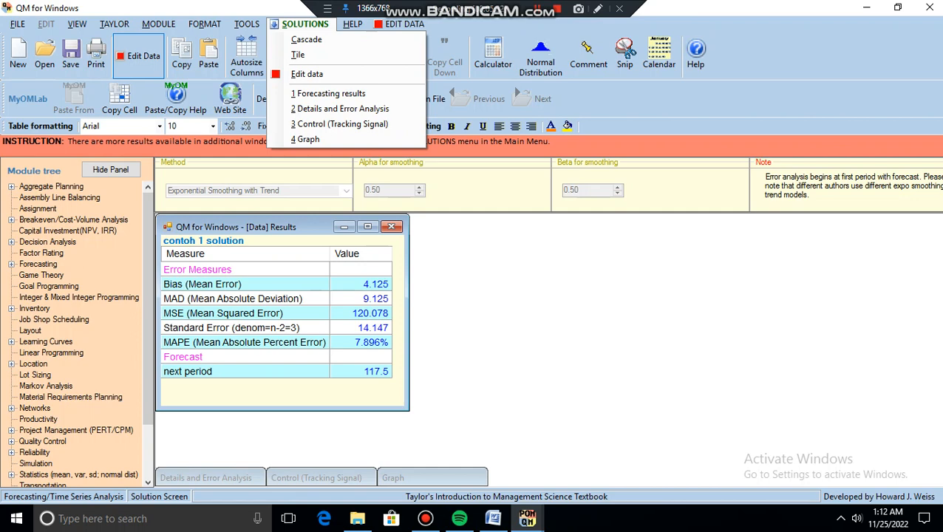
# Show the graph of weekly sales against the smoothing-with-trend forecasts
pyautogui.click(308, 139)
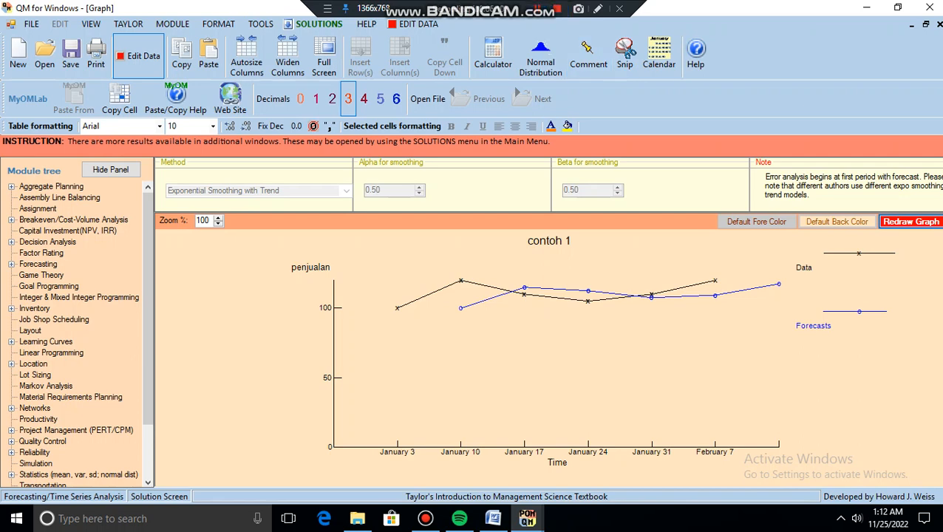
# Return to data entry and bring up the Word guide's Contoh 6 Trend Analysis section
pyautogui.click(138, 58)
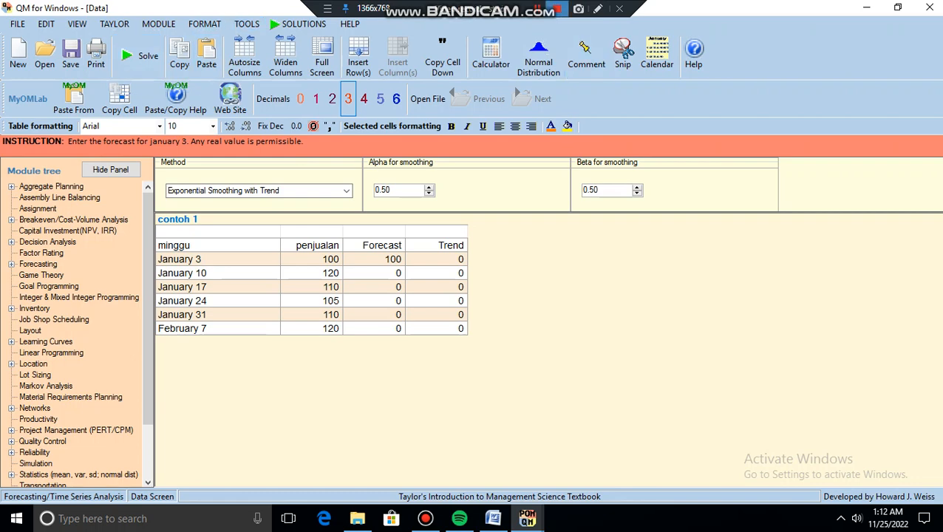
pyautogui.hotkey('alt', 'Tab')
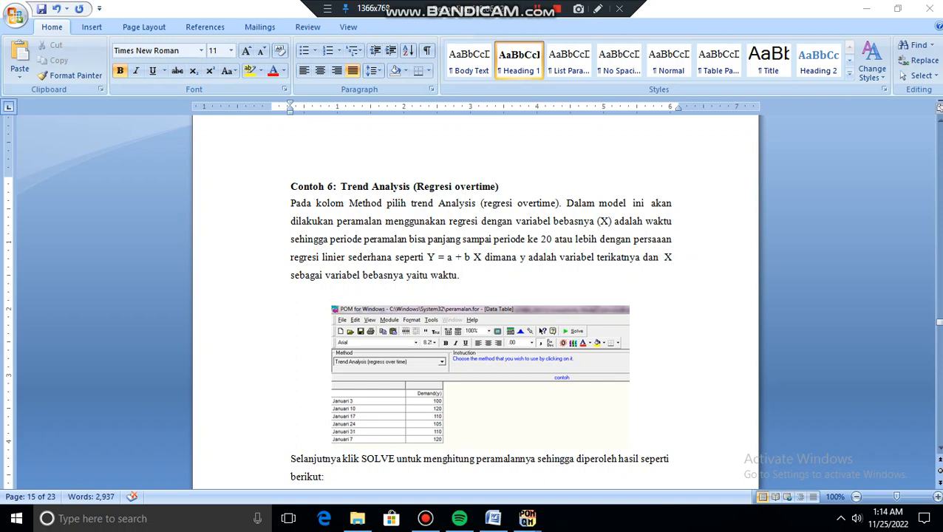
# Set contoh 1's forecasting method to Linear Trend Line Model, checking the Word instructions midway
pyautogui.moveTo(526, 518)
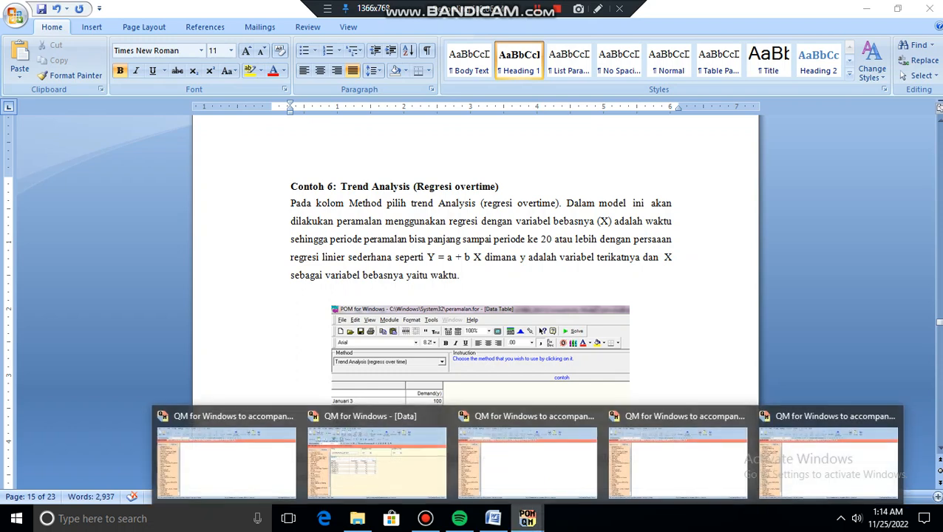
pyautogui.click(377, 455)
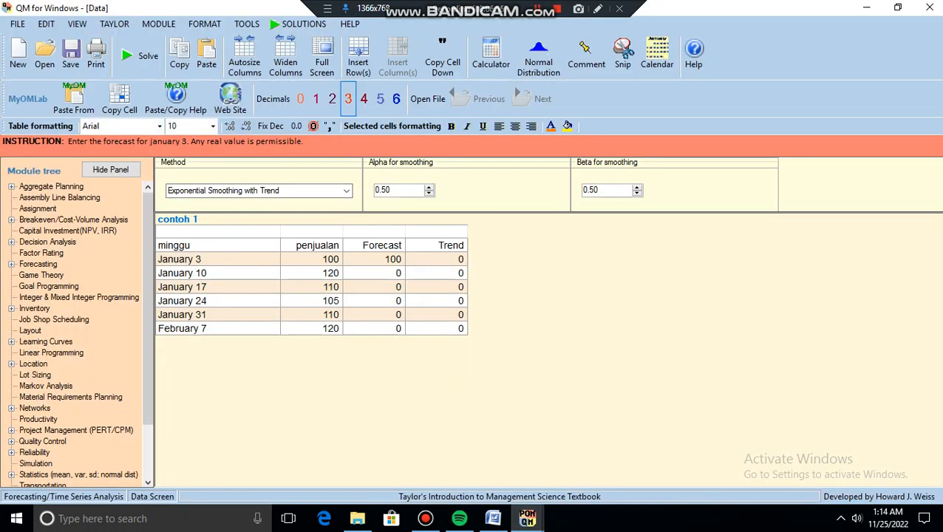
pyautogui.click(346, 191)
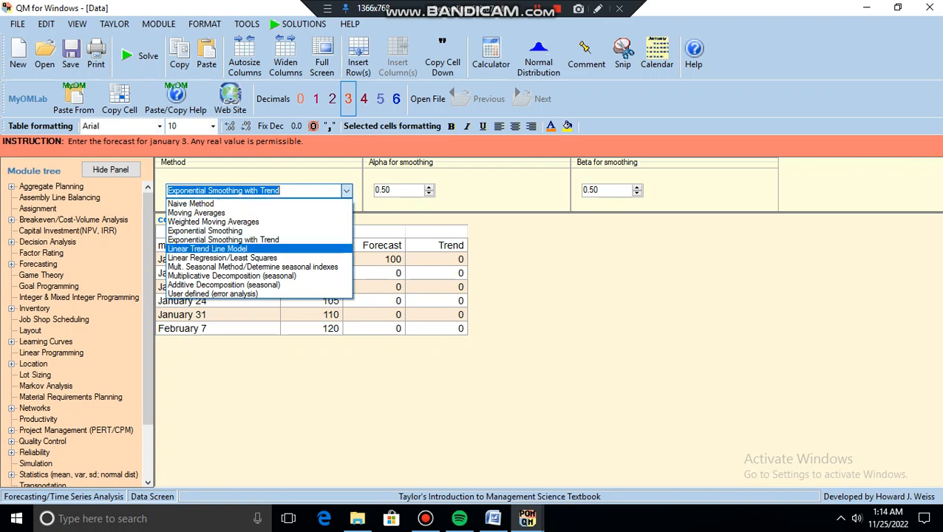
pyautogui.click(207, 249)
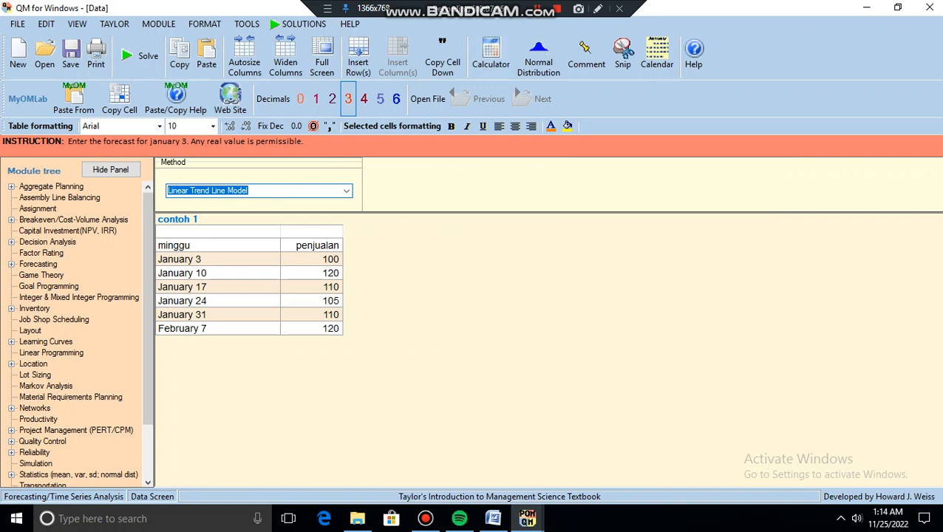
pyautogui.click(493, 518)
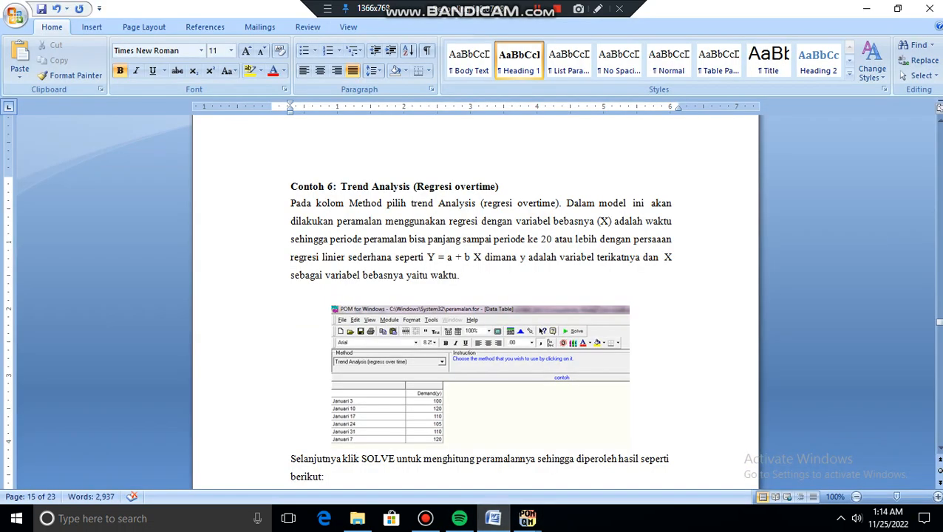
pyautogui.moveTo(527, 518)
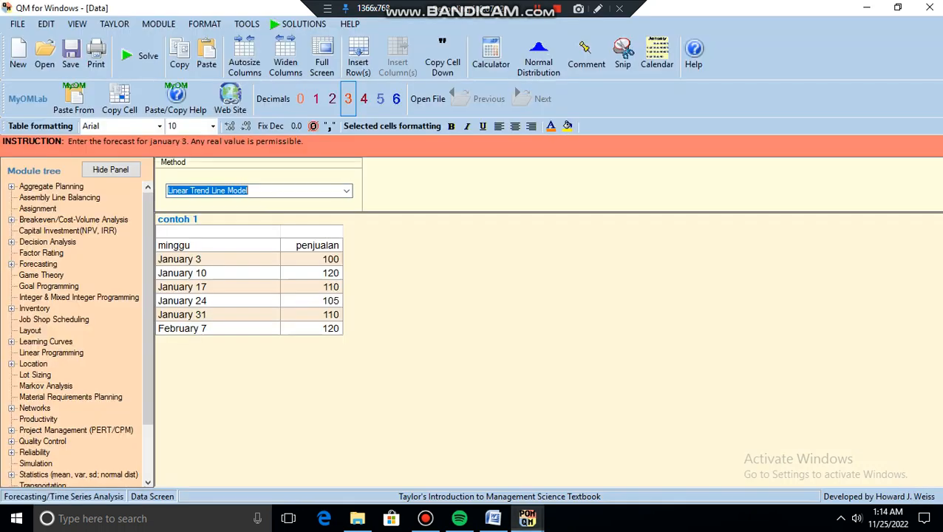
pyautogui.click(377, 462)
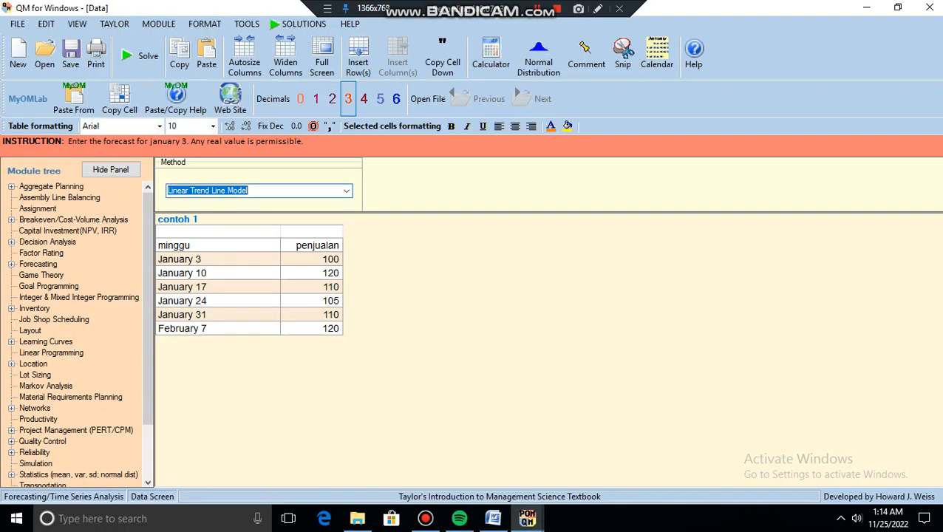
pyautogui.click(347, 191)
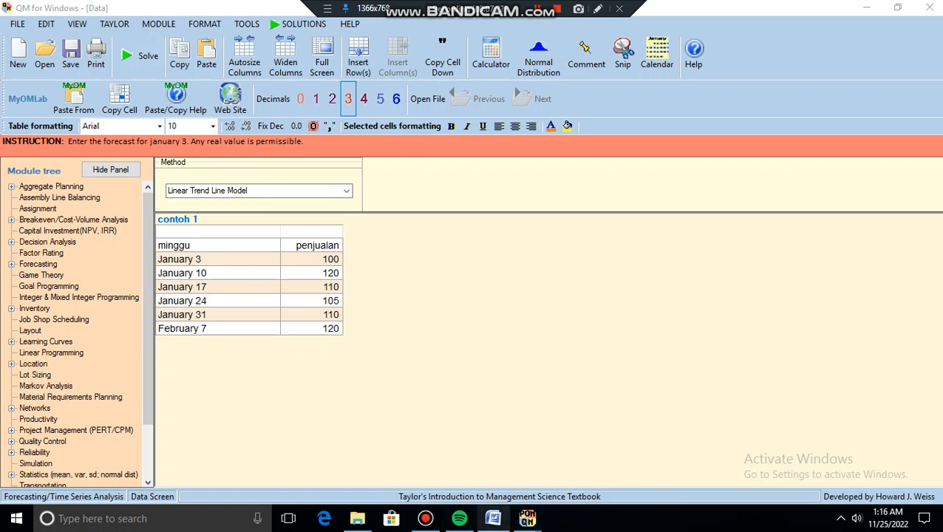
pyautogui.click(493, 518)
pyautogui.scroll(5, 476, 296)
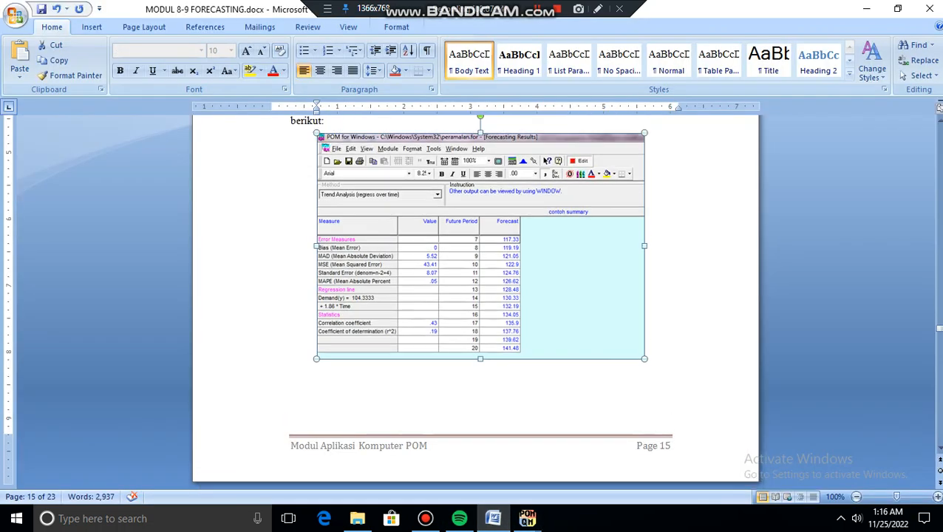
pyautogui.scroll(4, 476, 296)
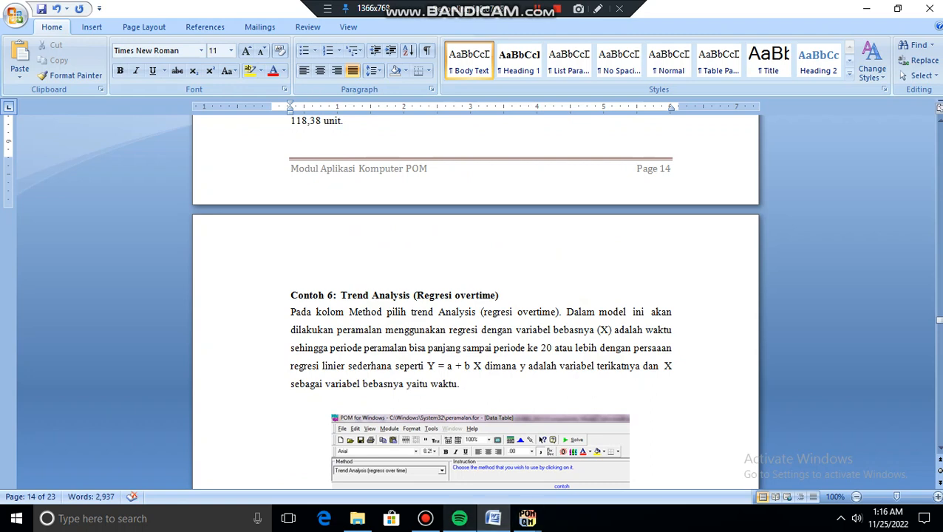
pyautogui.moveTo(527, 518)
pyautogui.click(373, 458)
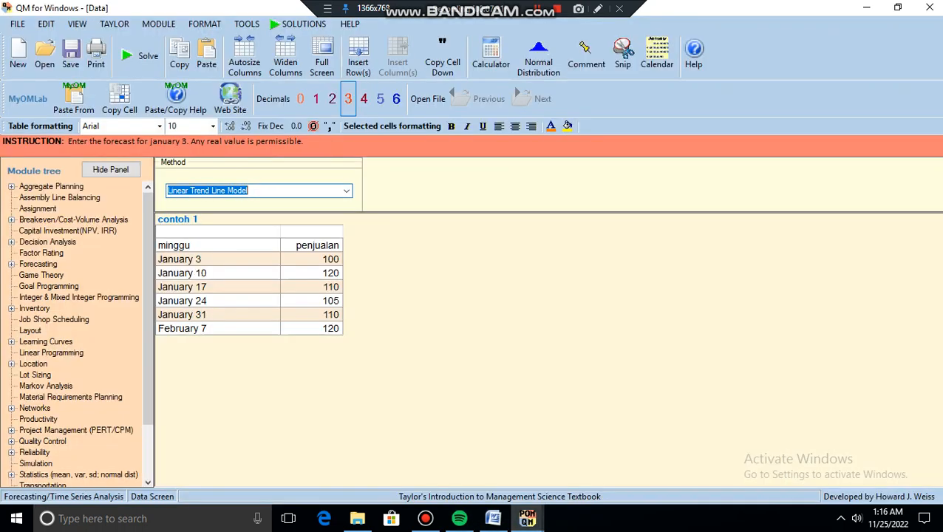
# Solve the linear trend model: penjualan = 104.333 + 1.857 * Time, MAD 5.524
pyautogui.click(145, 59)
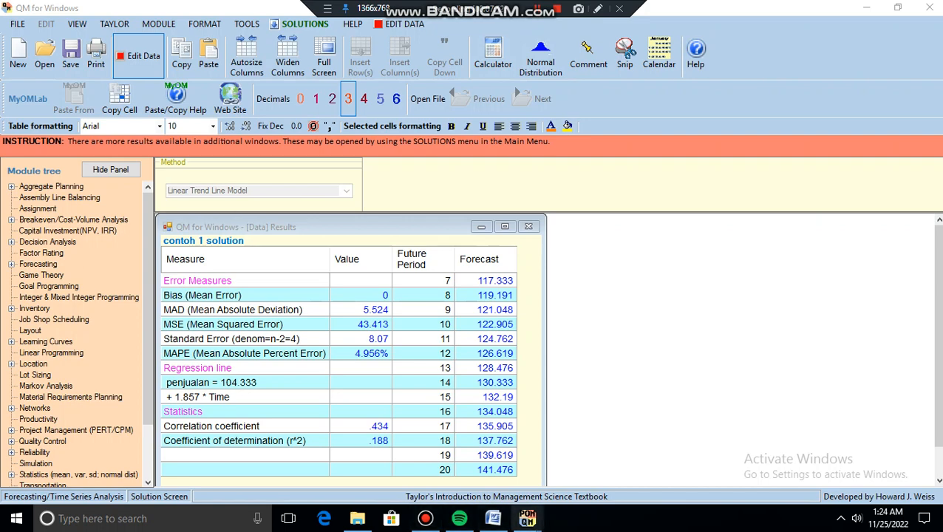
pyautogui.moveTo(527, 518)
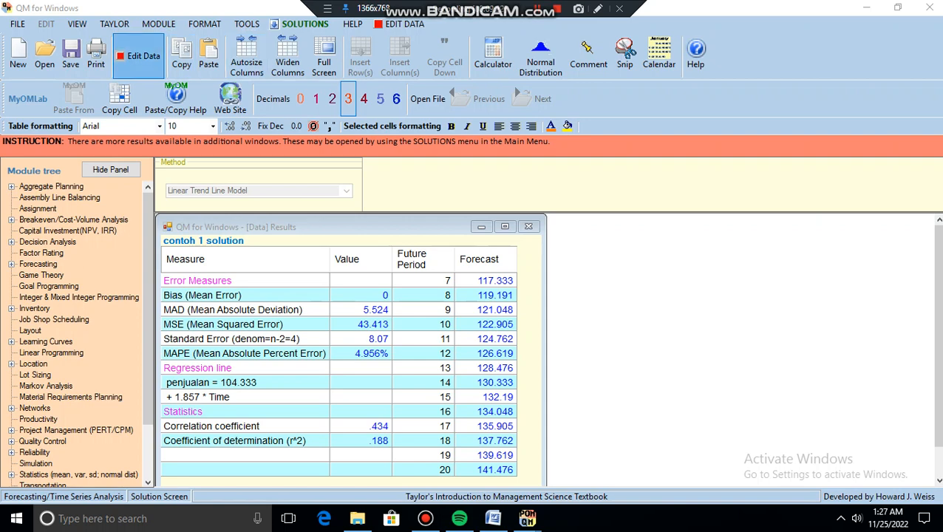
# Re-solve the linear trend model and display the contoh 1 graph of weekly sales versus trend forecasts
pyautogui.click(138, 58)
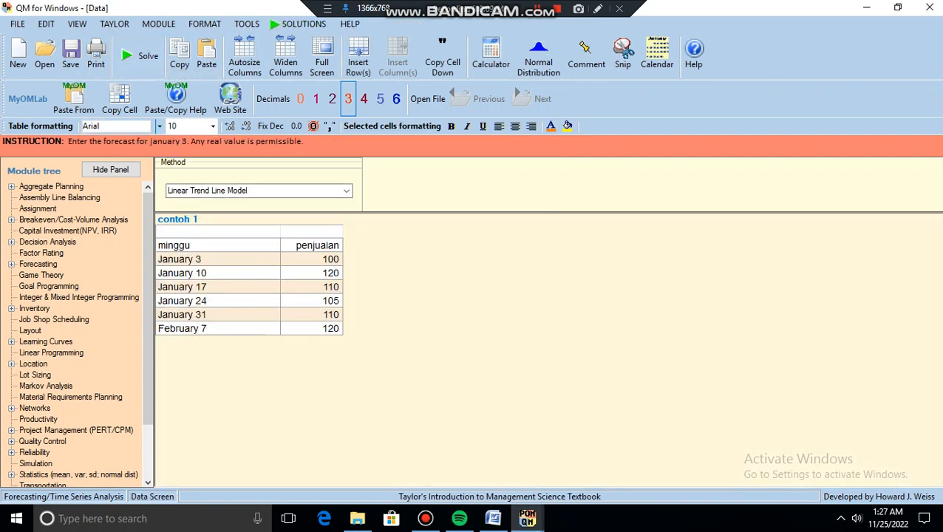
pyautogui.click(139, 58)
pyautogui.click(308, 139)
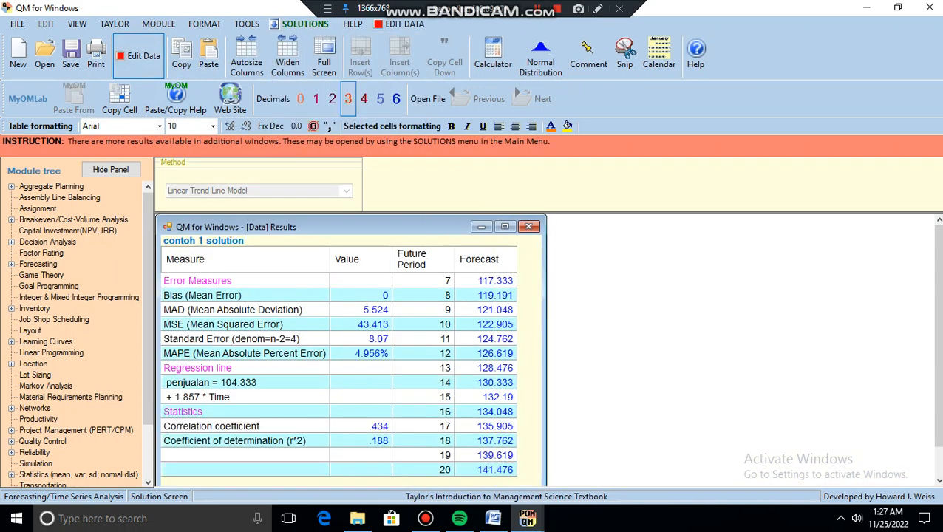
pyautogui.click(538, 9)
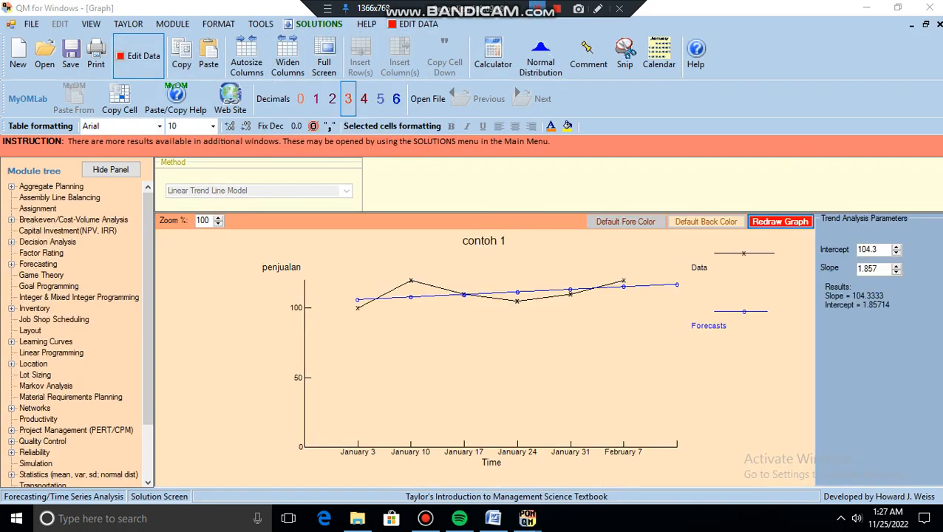